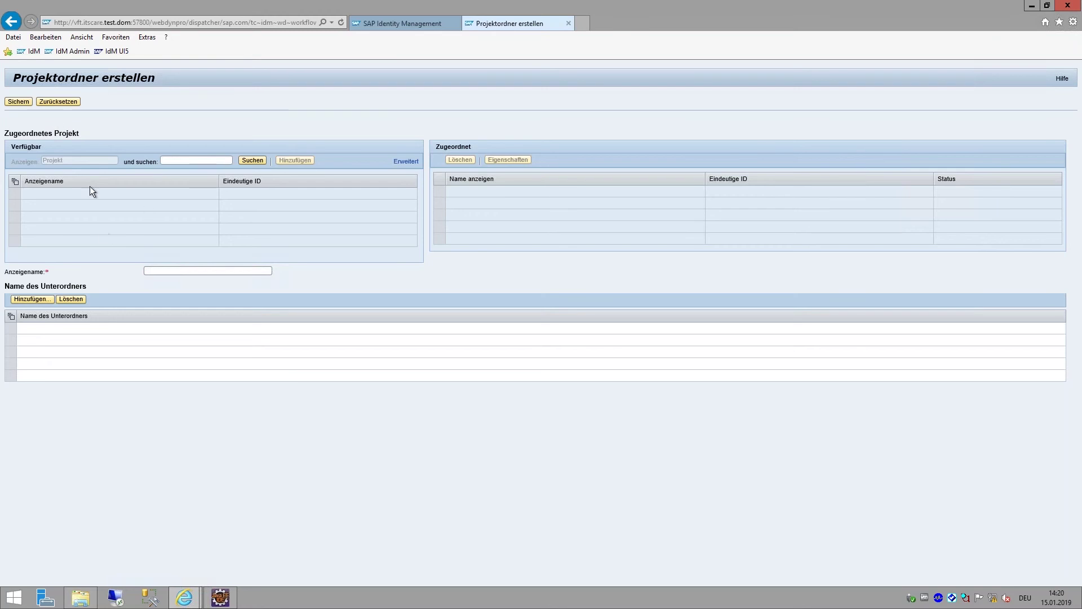
- Create and save a project folder with the display name WebinarDemo and a subfolder named LiveTest
{"action": "left_click", "coordinate": [161, 272]}
{"action": "type", "text": "WebinarDemo"}
{"action": "left_click", "coordinate": [32, 298]}
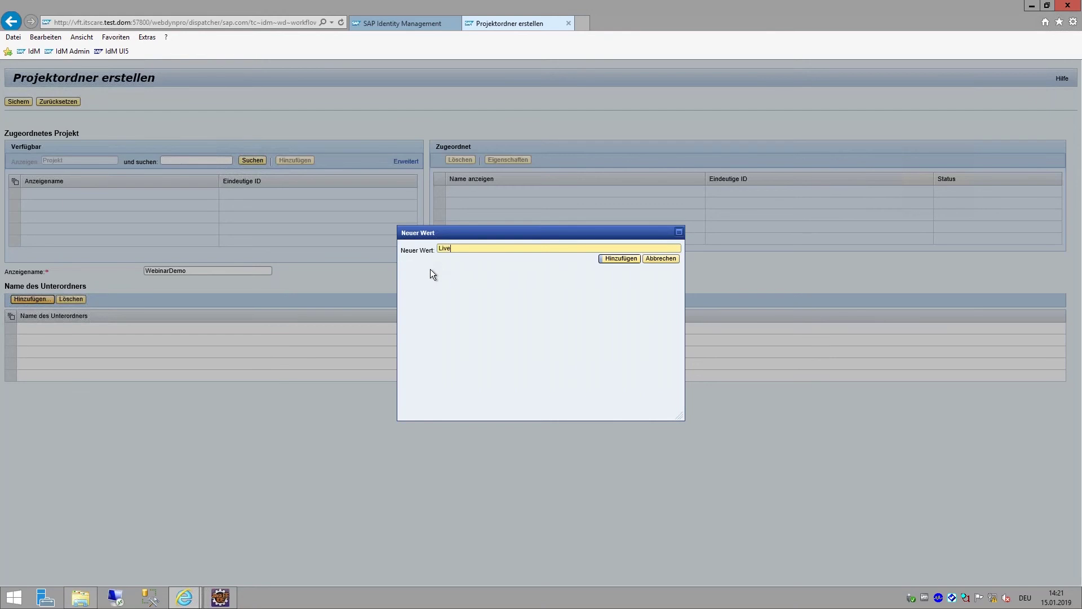
{"action": "left_click", "coordinate": [610, 259]}
{"action": "left_click", "coordinate": [19, 102]}
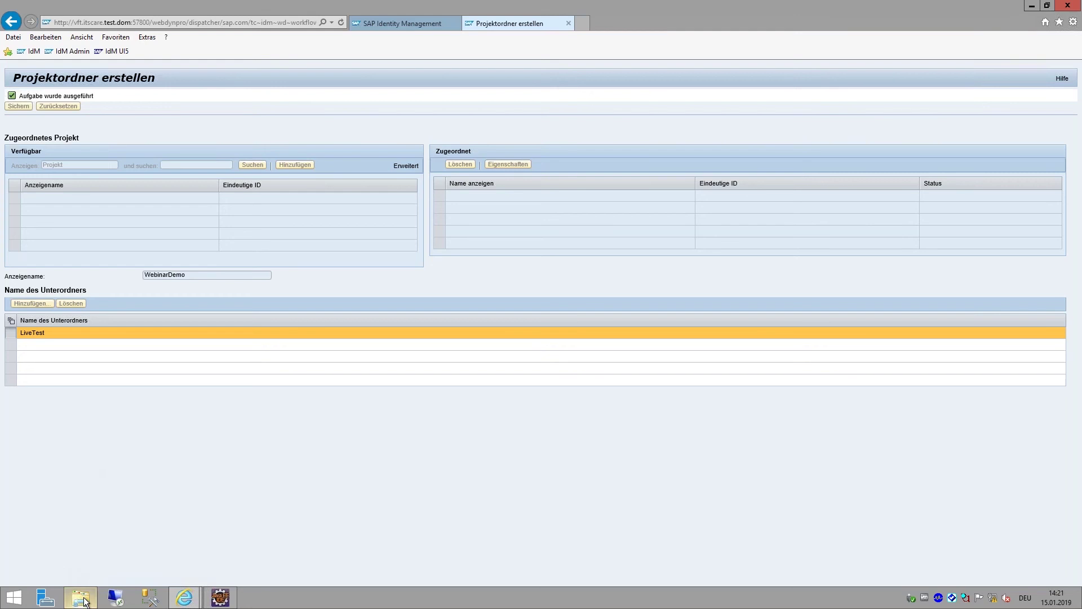
- Switch to File Explorer and repeatedly check the VProjekte share for the WebinarDemo folder
{"action": "mouse_move", "coordinate": [85, 604]}
{"action": "left_click", "coordinate": [82, 599]}
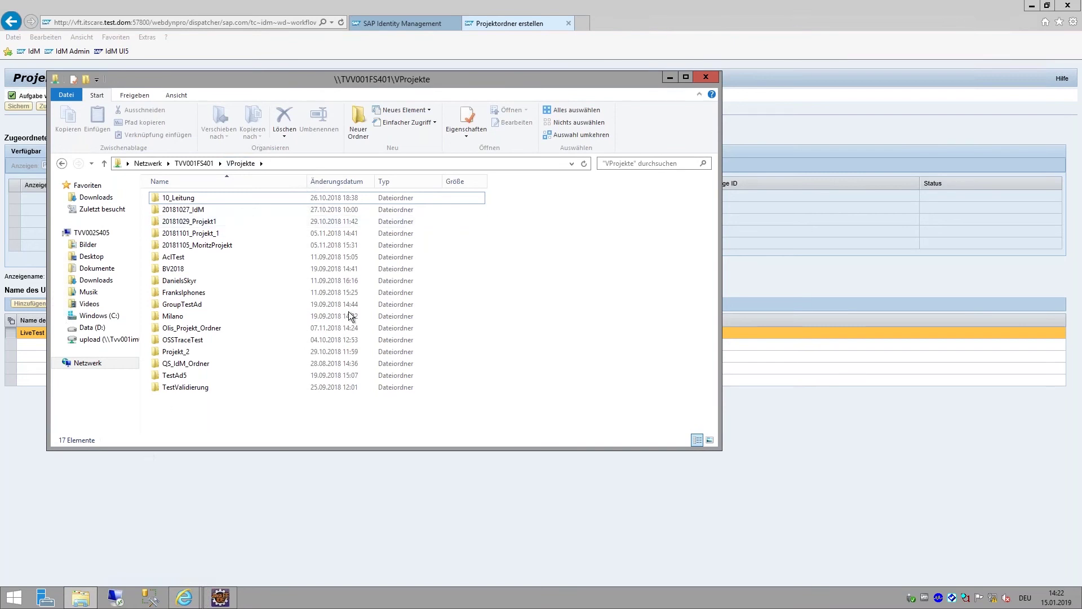
{"action": "left_click", "coordinate": [607, 53]}
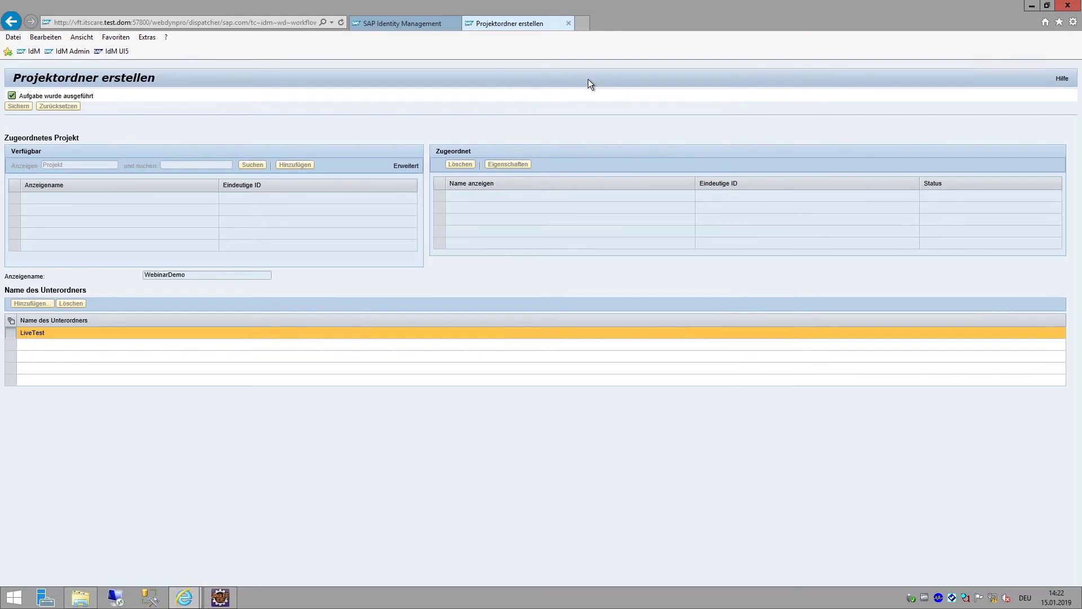
{"action": "mouse_move", "coordinate": [654, 7]}
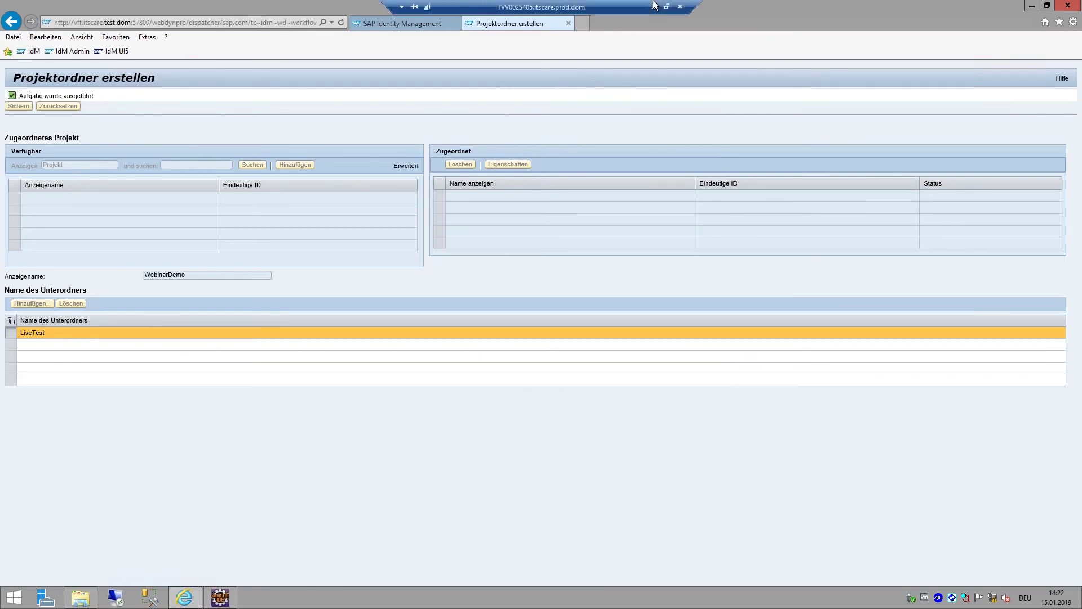
{"action": "left_click", "coordinate": [80, 597]}
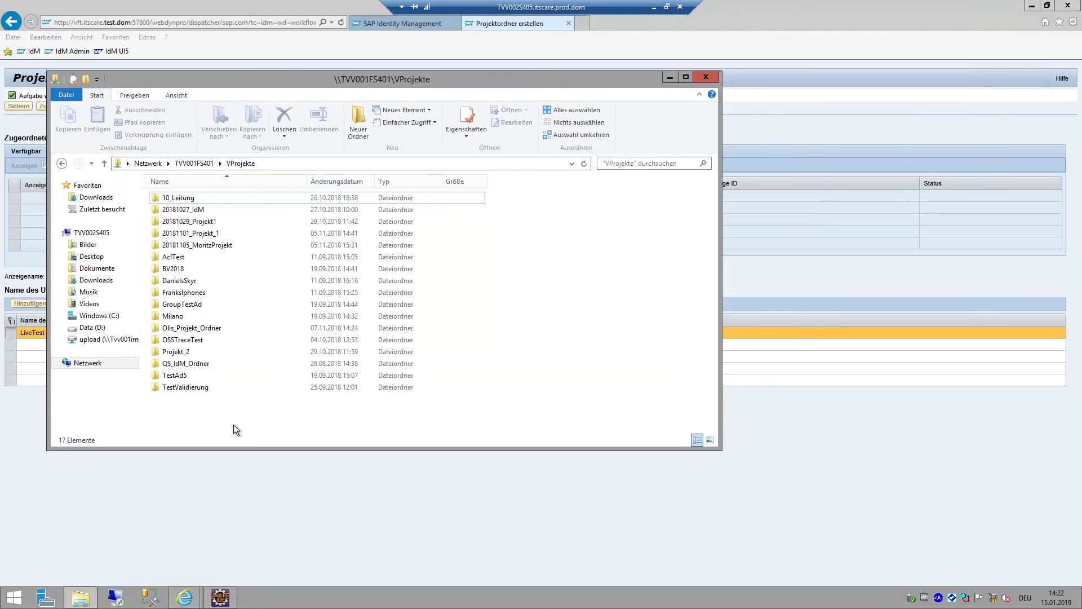
{"action": "left_click_drag", "start_coordinate": [654, 79], "coordinate": [731, 189]}
{"action": "left_click", "coordinate": [733, 190]}
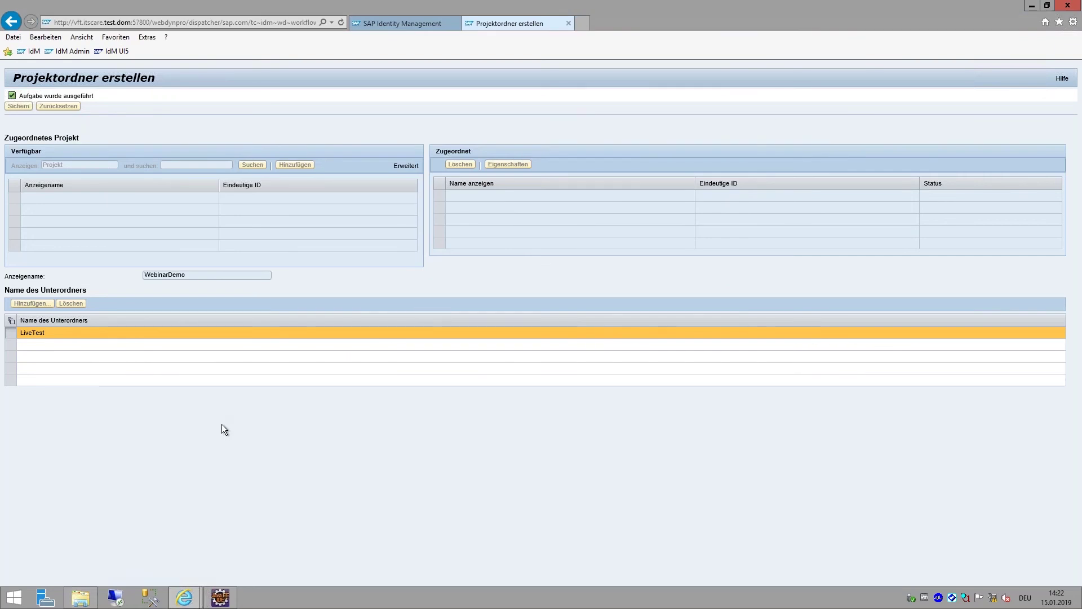
{"action": "mouse_move", "coordinate": [76, 600]}
{"action": "left_click", "coordinate": [81, 598]}
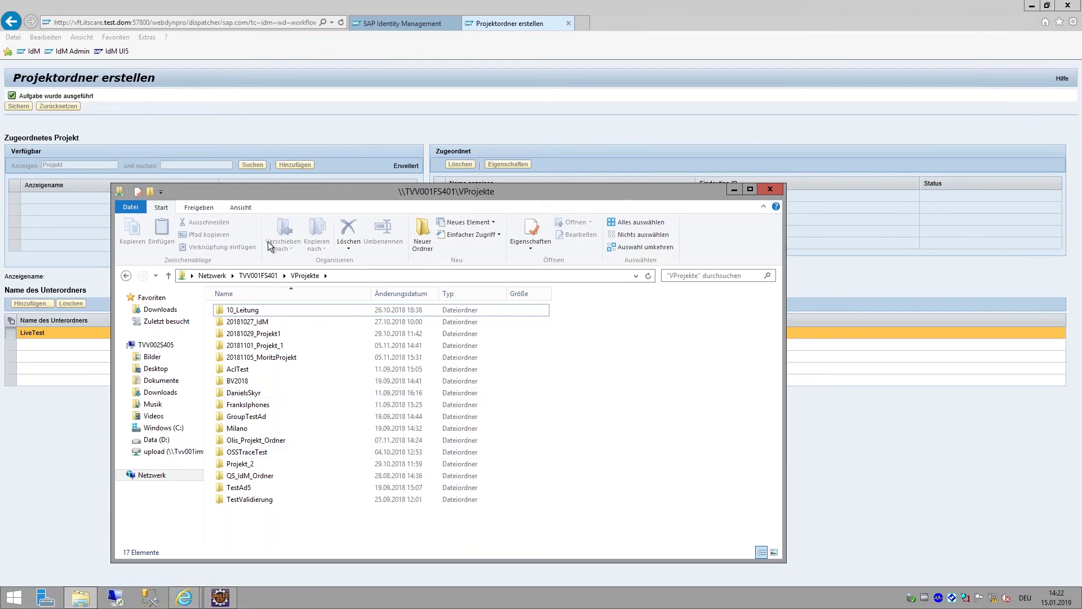
{"action": "left_click_drag", "start_coordinate": [282, 192], "coordinate": [326, 211]}
{"action": "left_click", "coordinate": [110, 432]}
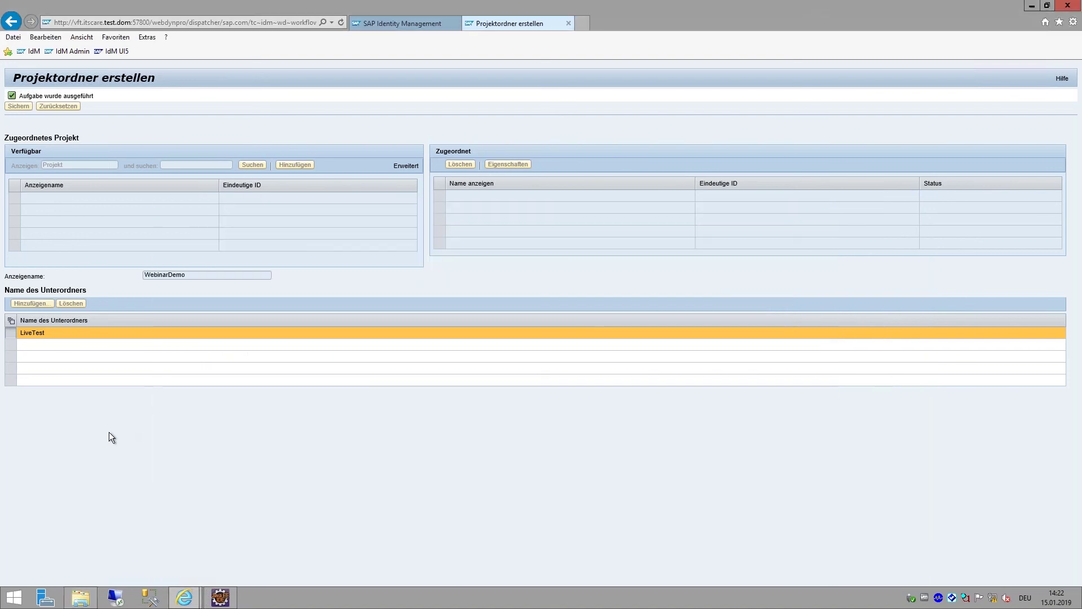
{"action": "left_click", "coordinate": [78, 603]}
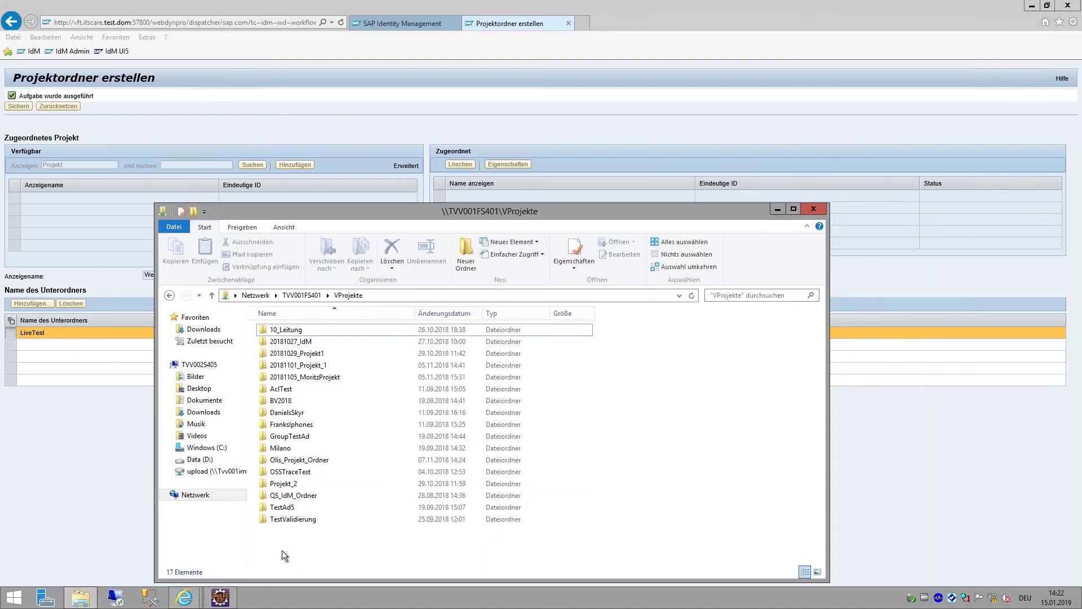
{"action": "left_click", "coordinate": [79, 599]}
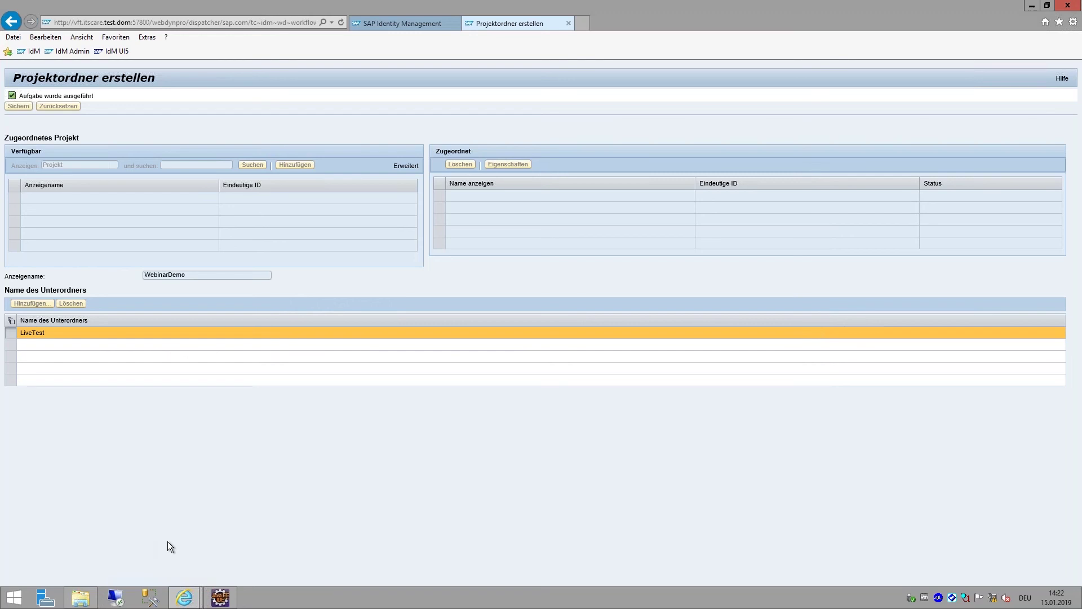
{"action": "mouse_move", "coordinate": [78, 604]}
{"action": "mouse_move", "coordinate": [589, 3]}
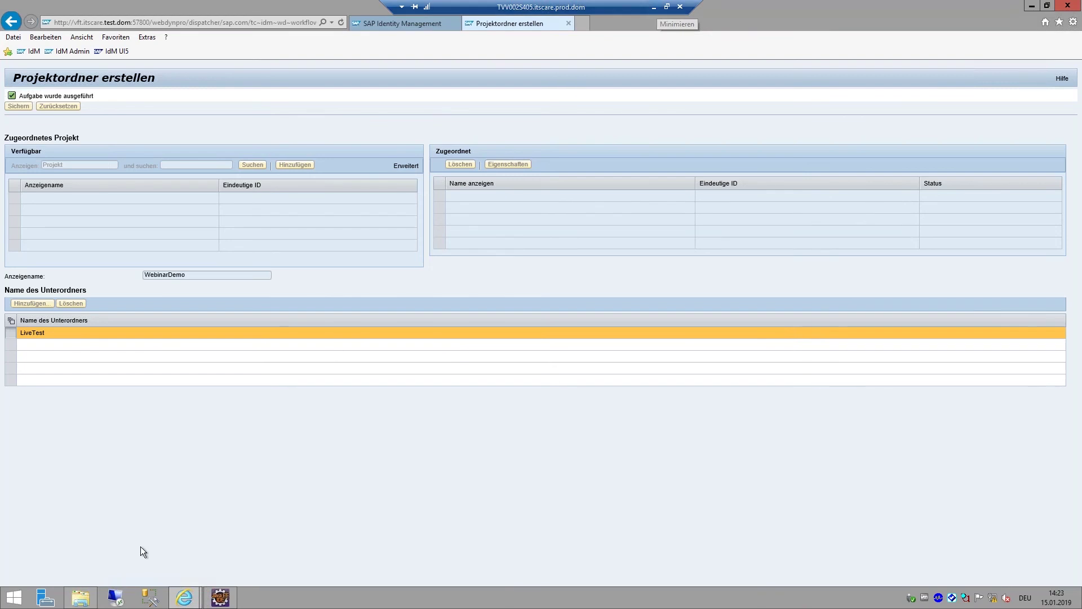
- Open the WebinarDemo folder in the VProjekte share, look inside its LiveTest subfolder, and return to the share
{"action": "left_click", "coordinate": [81, 599]}
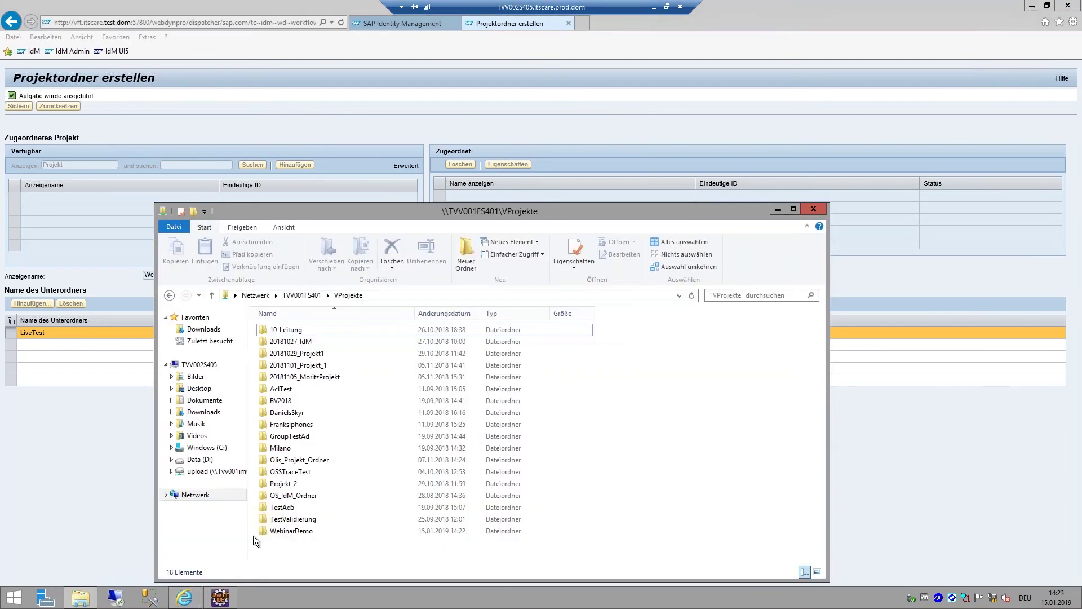
{"action": "left_click_drag", "start_coordinate": [404, 209], "coordinate": [380, 124]}
{"action": "double_click", "coordinate": [260, 446]}
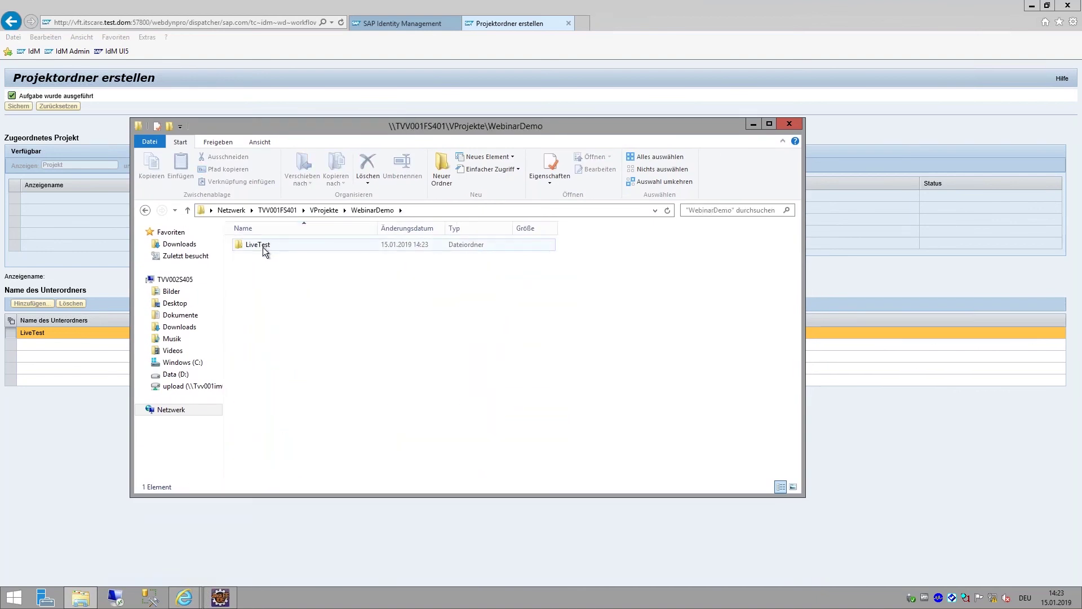
{"action": "left_click", "coordinate": [262, 247]}
{"action": "double_click", "coordinate": [255, 244]}
{"action": "key", "text": "BackSpace"}
{"action": "key", "text": "BackSpace"}
- Examine the security permissions in the WebinarDemo folder's properties, and close them without changes
{"action": "right_click", "coordinate": [257, 445]}
{"action": "key", "text": "Escape"}
{"action": "key", "text": "alt+Return"}
{"action": "left_click", "coordinate": [314, 346]}
{"action": "left_click_drag", "start_coordinate": [316, 327], "coordinate": [288, 275]}
{"action": "left_click", "coordinate": [355, 516]}
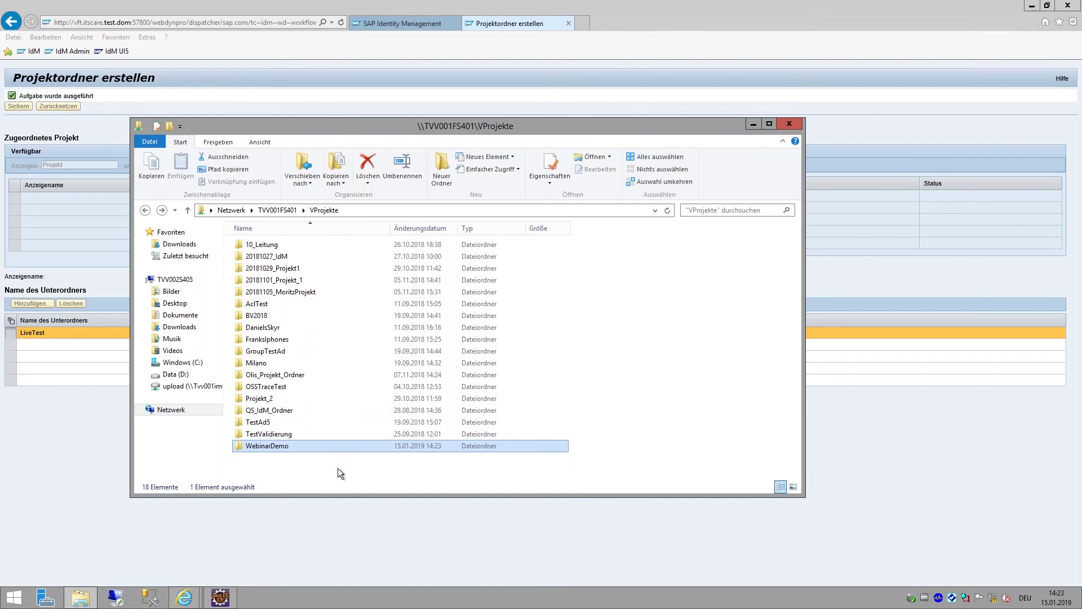
- Go into WebinarDemo, view the available commands for the LiveTest subfolder, and return to VProjekte
{"action": "double_click", "coordinate": [269, 448]}
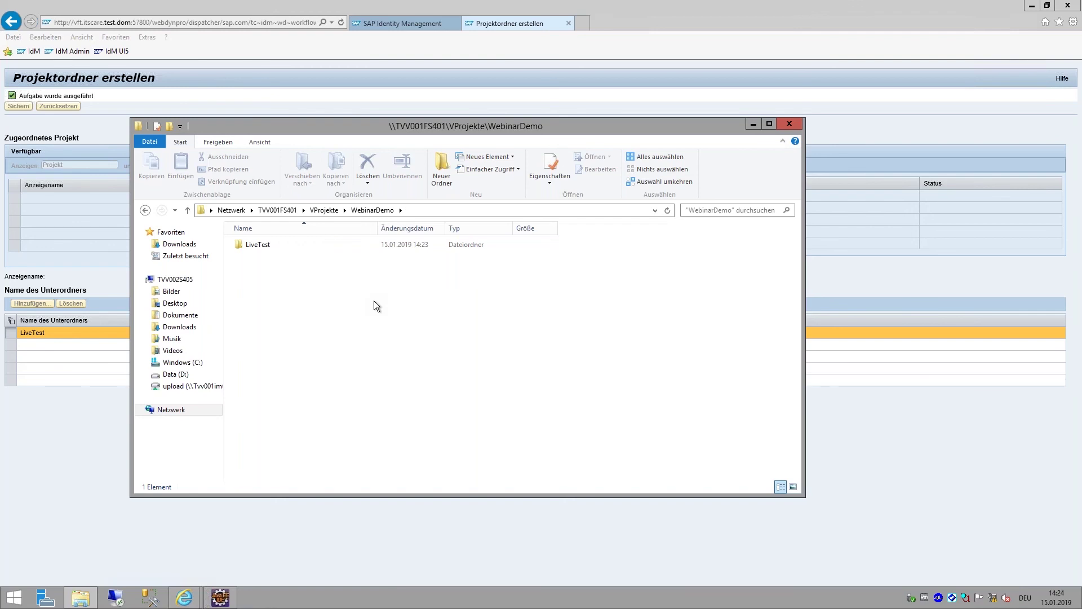
{"action": "left_click", "coordinate": [257, 245]}
{"action": "right_click", "coordinate": [257, 246]}
{"action": "left_click", "coordinate": [293, 418]}
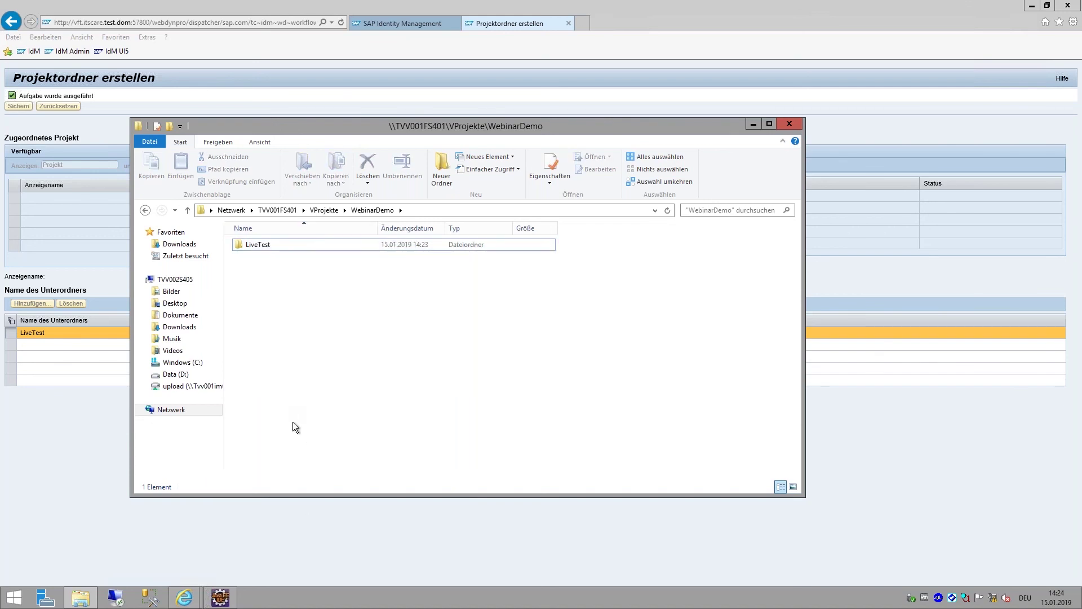
{"action": "key", "text": "BackSpace"}
- View the WebinarDemo folder's security entries and the permissions of the FS_vprojekte__V_ordnernichtloeschen_D group, leaving them unchanged
{"action": "right_click", "coordinate": [267, 449]}
{"action": "left_click", "coordinate": [310, 443]}
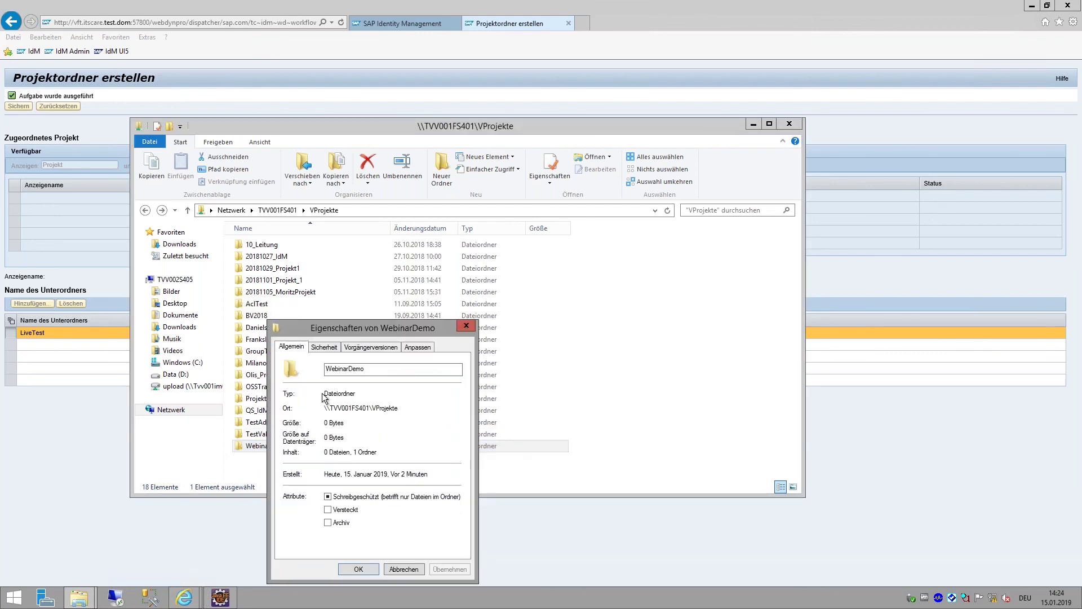
{"action": "left_click", "coordinate": [324, 347]}
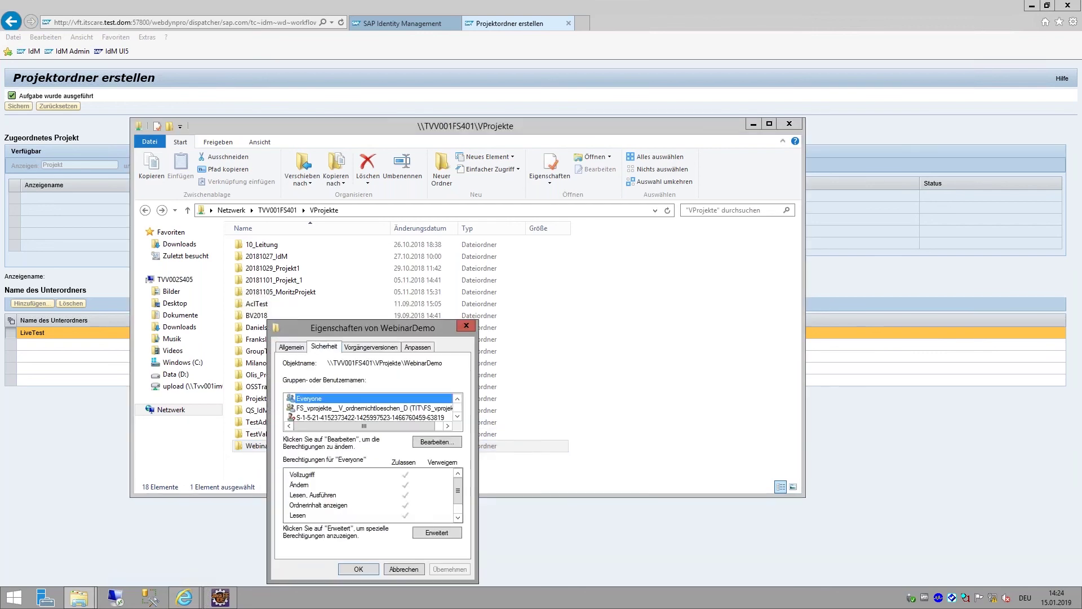
{"action": "left_click", "coordinate": [397, 408]}
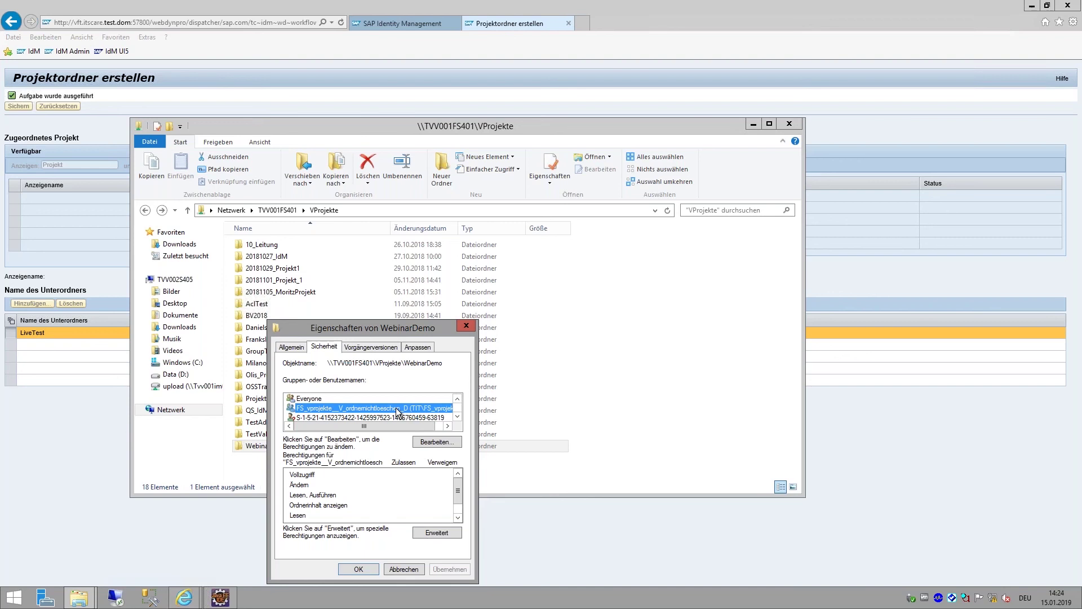
{"action": "left_click", "coordinate": [458, 417]}
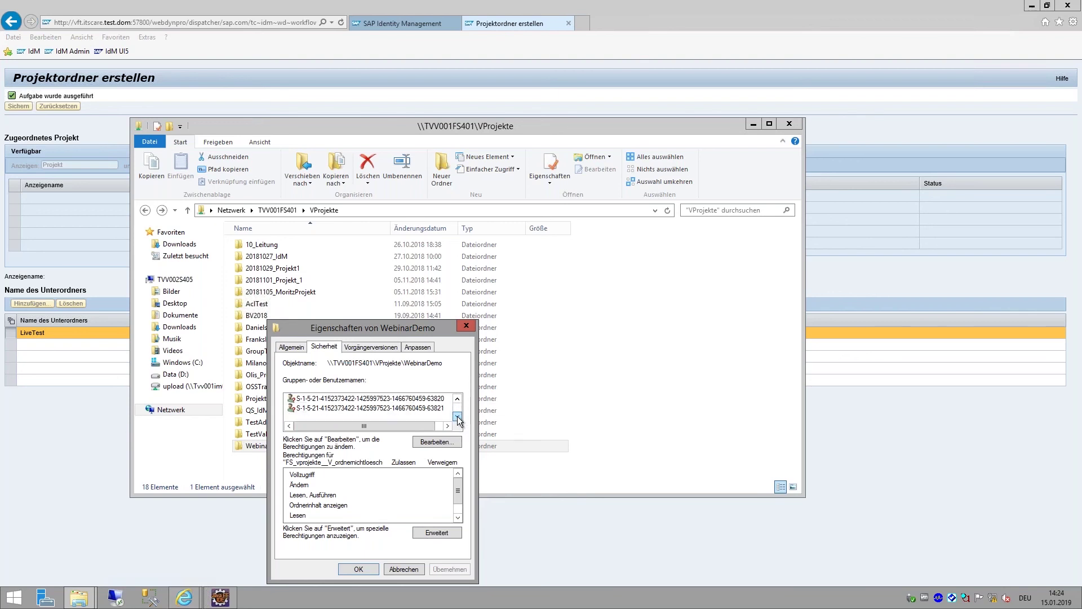
{"action": "left_click", "coordinate": [458, 399]}
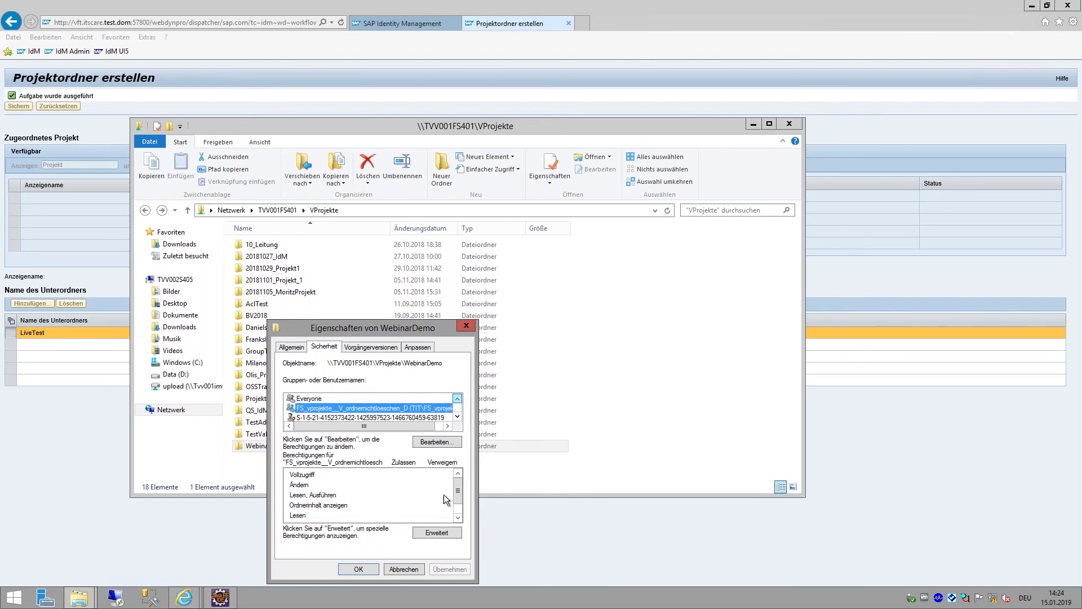
{"action": "left_click", "coordinate": [404, 569]}
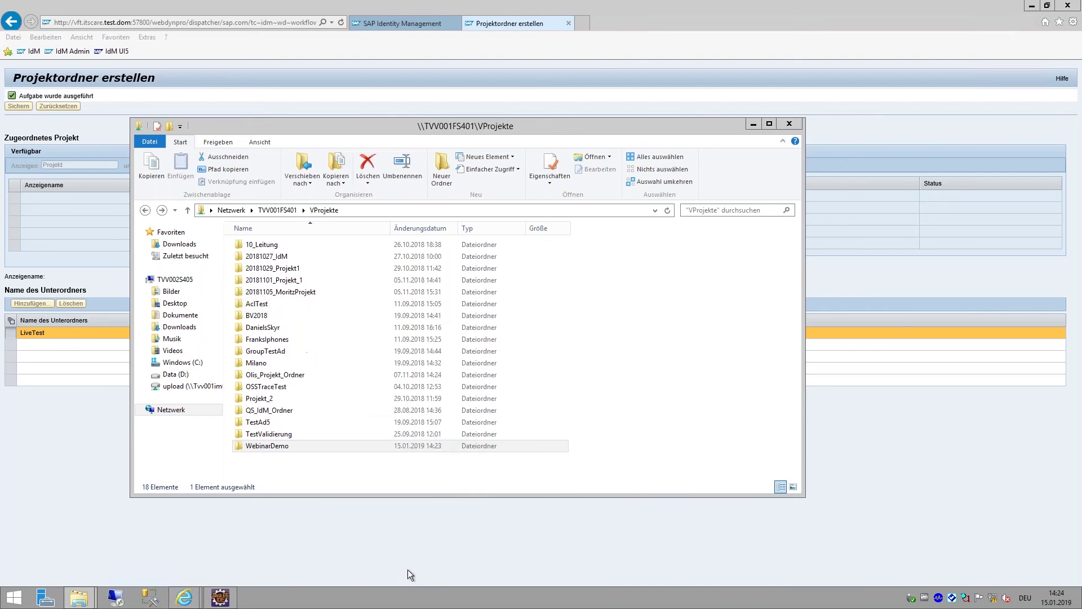
- Review the full list of groups and users with permissions on WebinarDemo, and close the properties without changes
{"action": "right_click", "coordinate": [285, 445]}
{"action": "left_click", "coordinate": [315, 441]}
{"action": "left_click", "coordinate": [347, 346]}
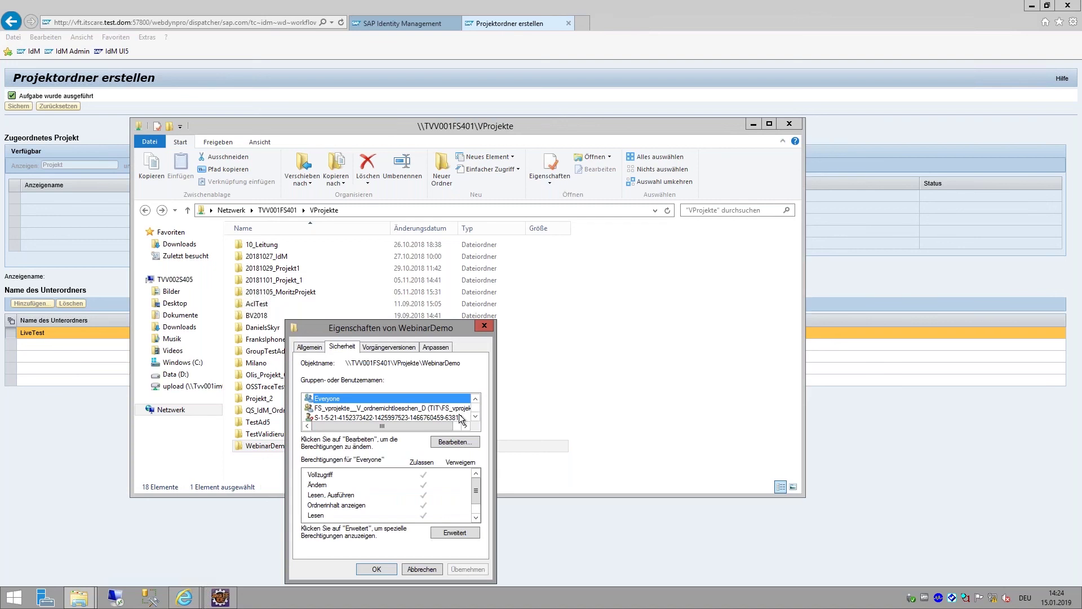
{"action": "left_click", "coordinate": [480, 414]}
{"action": "left_click", "coordinate": [479, 414]}
{"action": "left_click", "coordinate": [479, 415]}
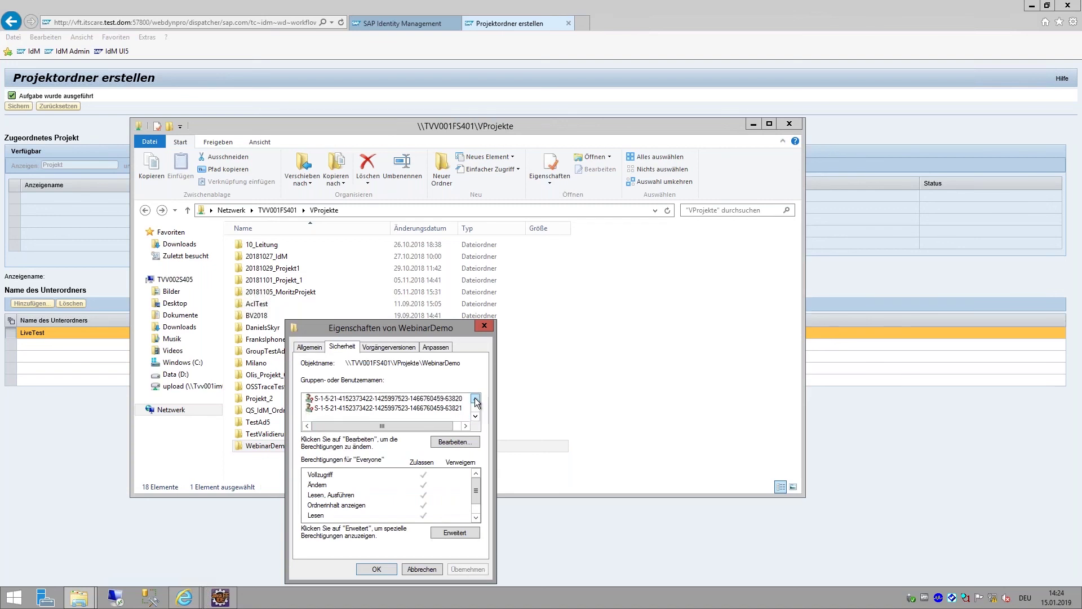
{"action": "left_click", "coordinate": [476, 399]}
{"action": "left_click", "coordinate": [477, 399]}
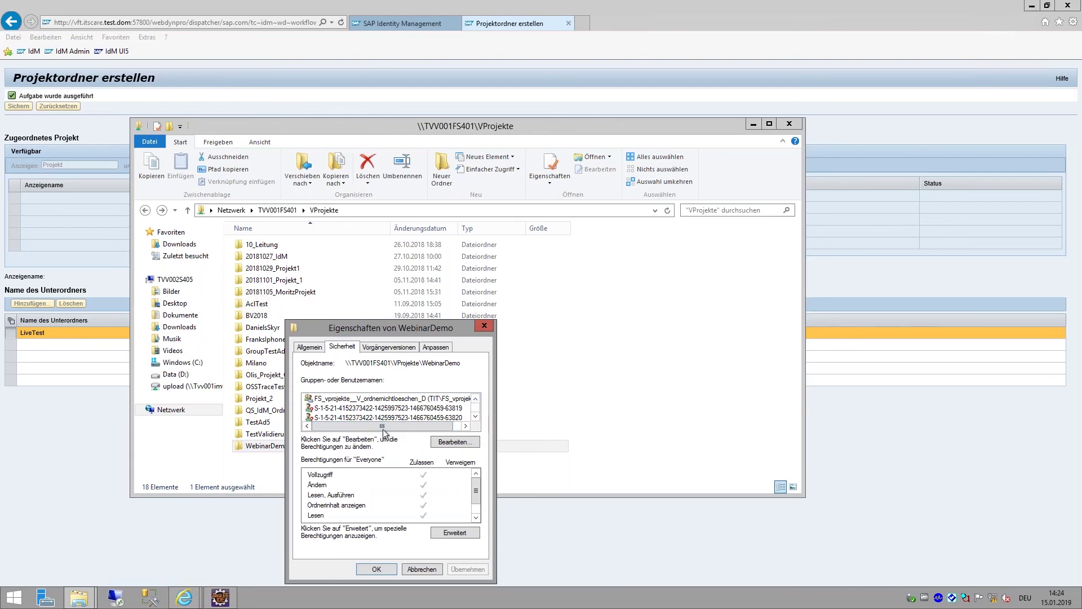
{"action": "left_click", "coordinate": [478, 415]}
{"action": "left_click", "coordinate": [478, 415]}
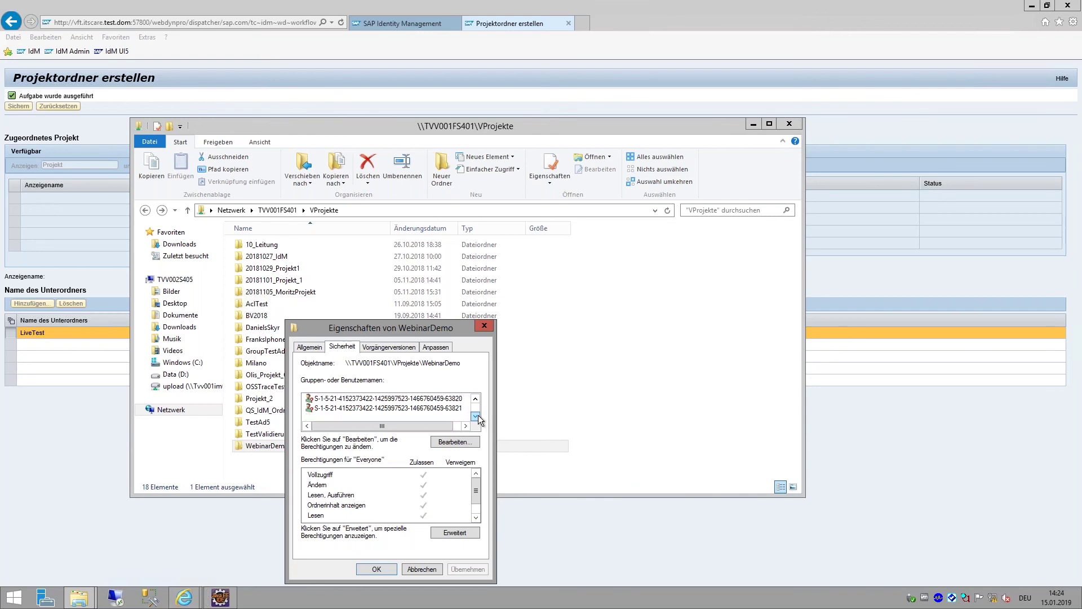
{"action": "left_click", "coordinate": [477, 398]}
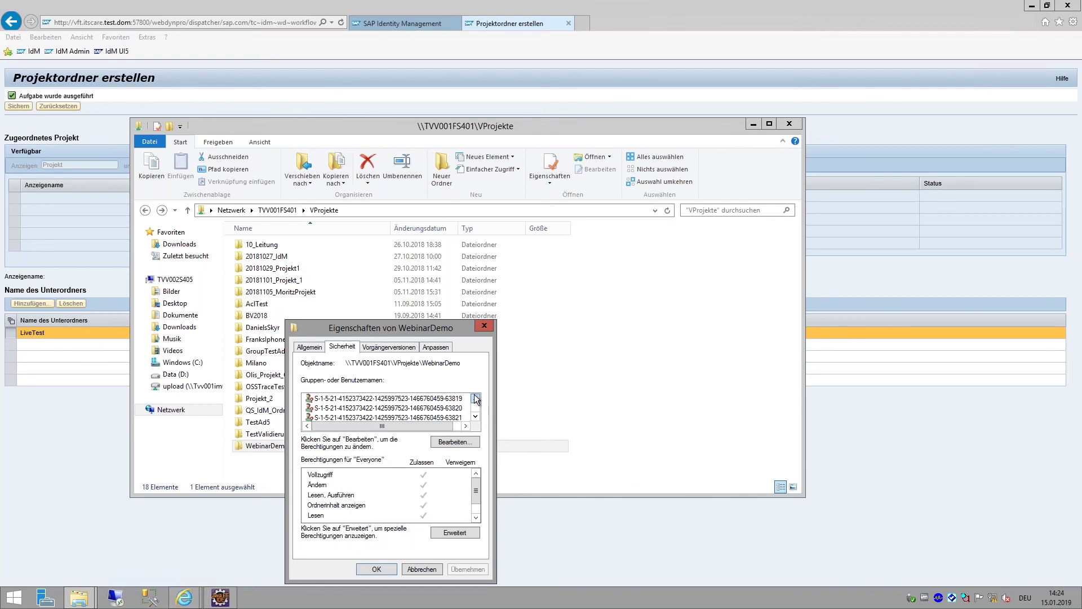
{"action": "left_click", "coordinate": [420, 569]}
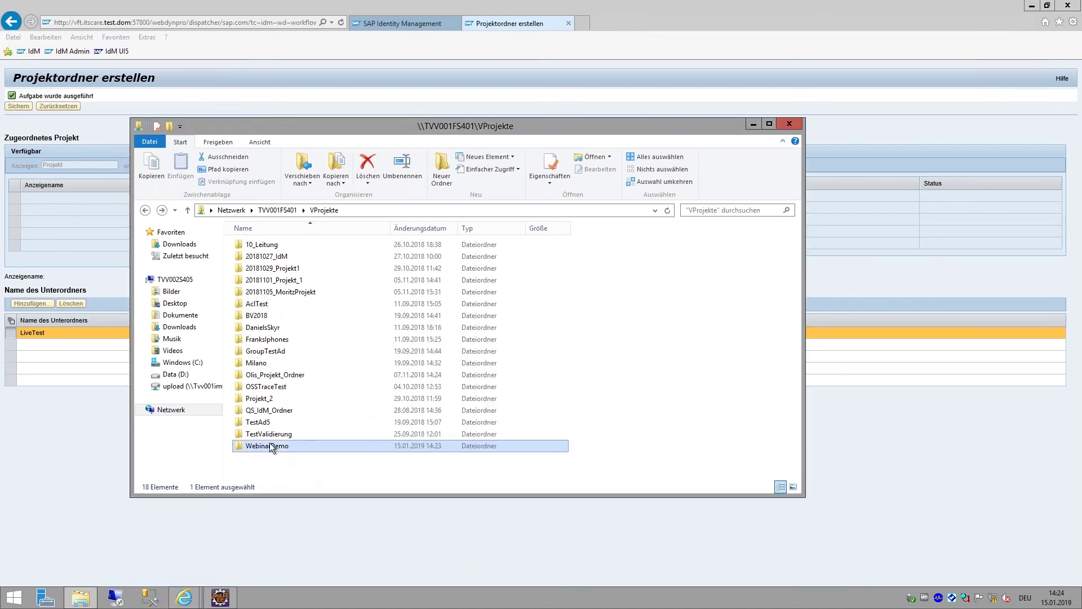